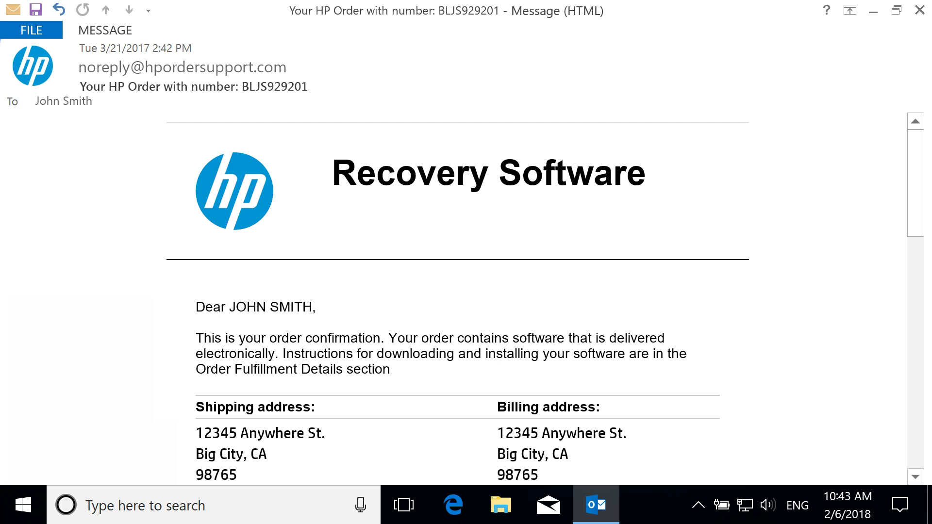
Step: Scroll the HP order email down to the Order Fulfillment Details with the two recovery download links
left_click_drag(920, 196, 917, 343)
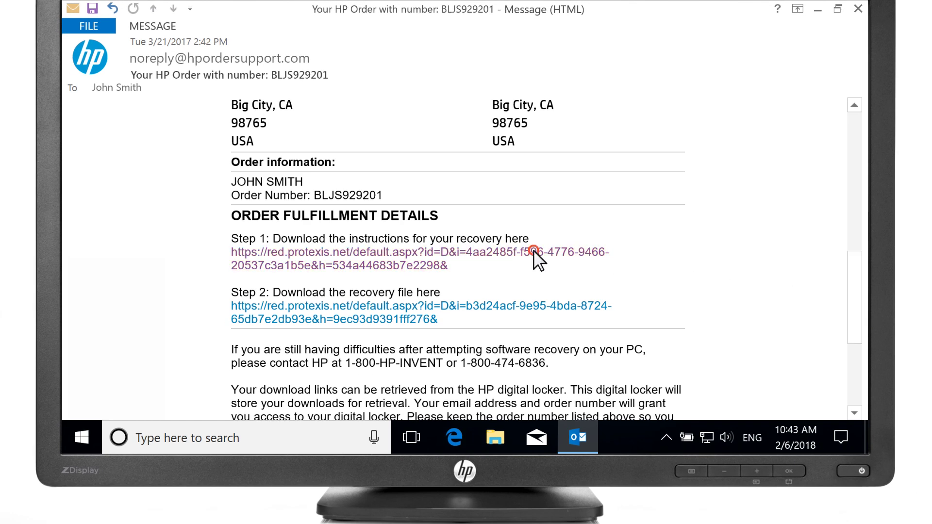
Step: Download the recovery instructions from the Step 1 link and the recovery file from the Step 2 link
left_click(533, 251)
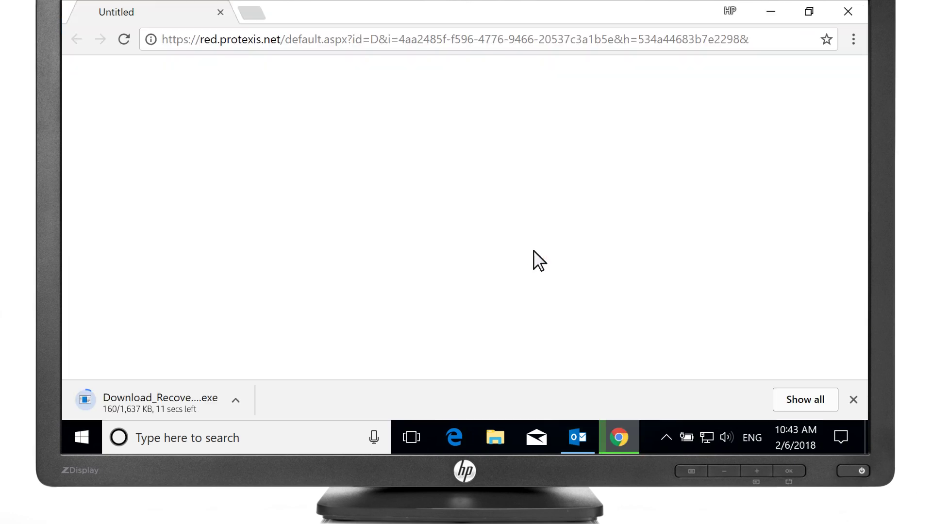
left_click(580, 436)
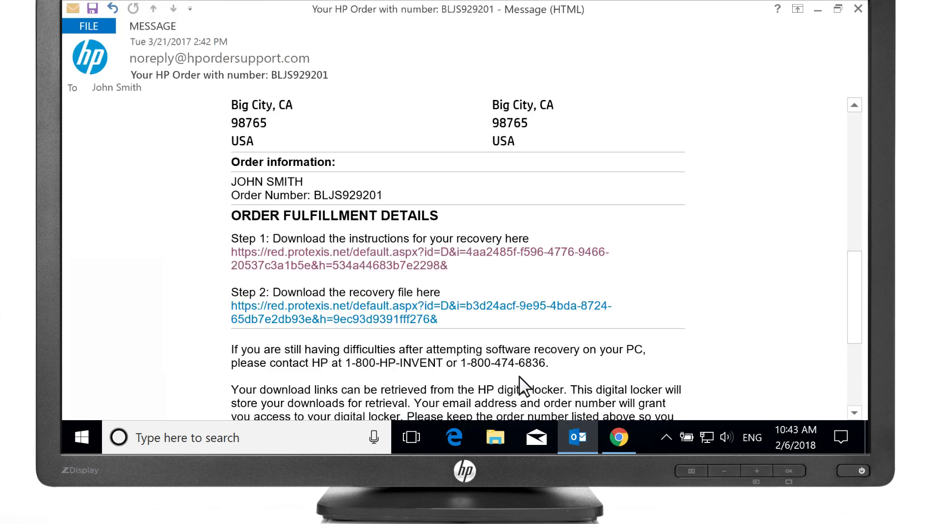
left_click(444, 304)
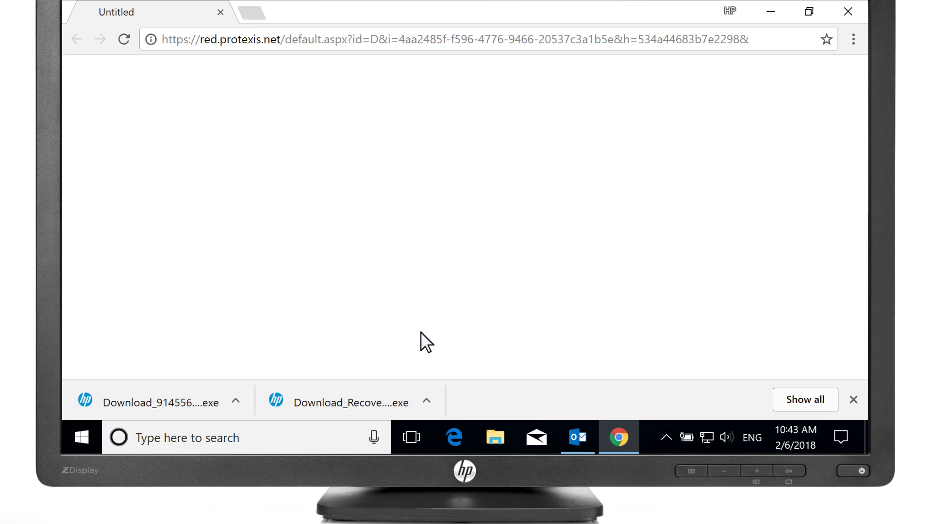
Step: Run both downloaders to fetch the recovery instructions and the 9.27 GB USB,WIN10,Superion recovery media
left_click(356, 403)
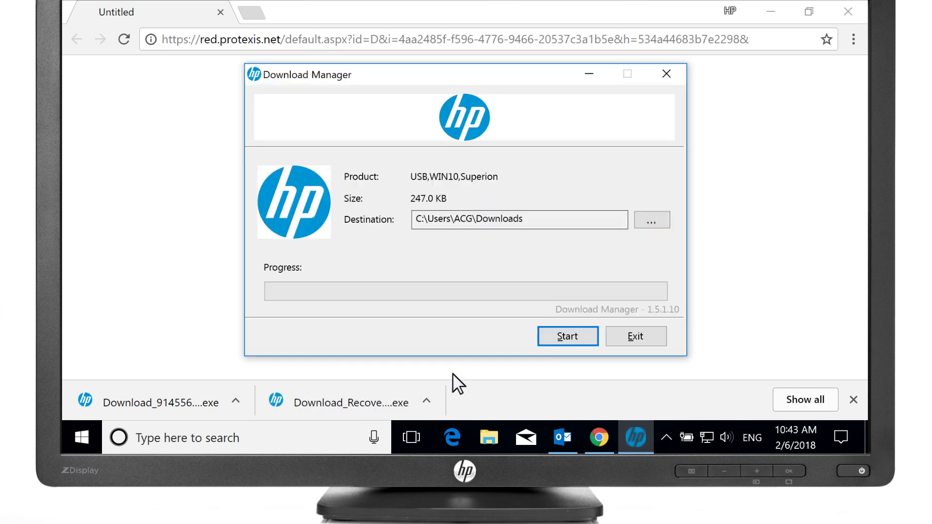
left_click(568, 337)
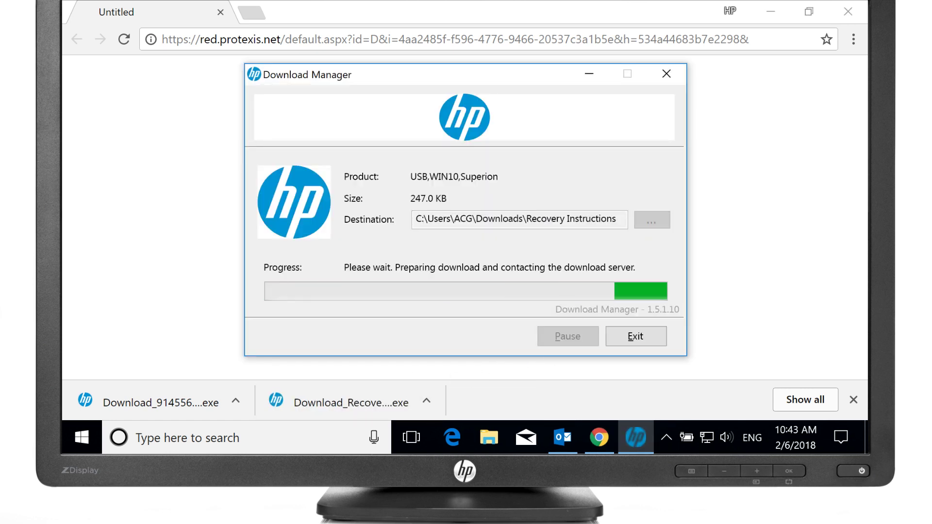
left_click(638, 337)
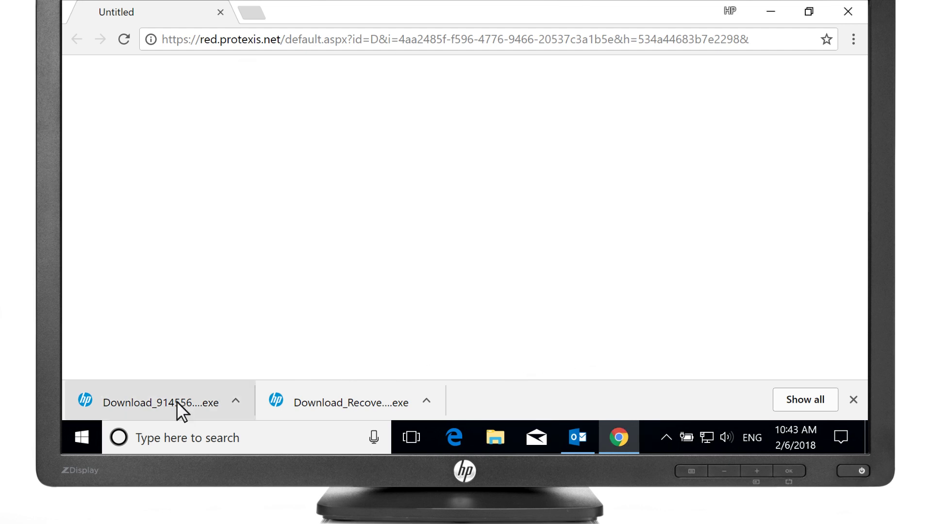
left_click(177, 400)
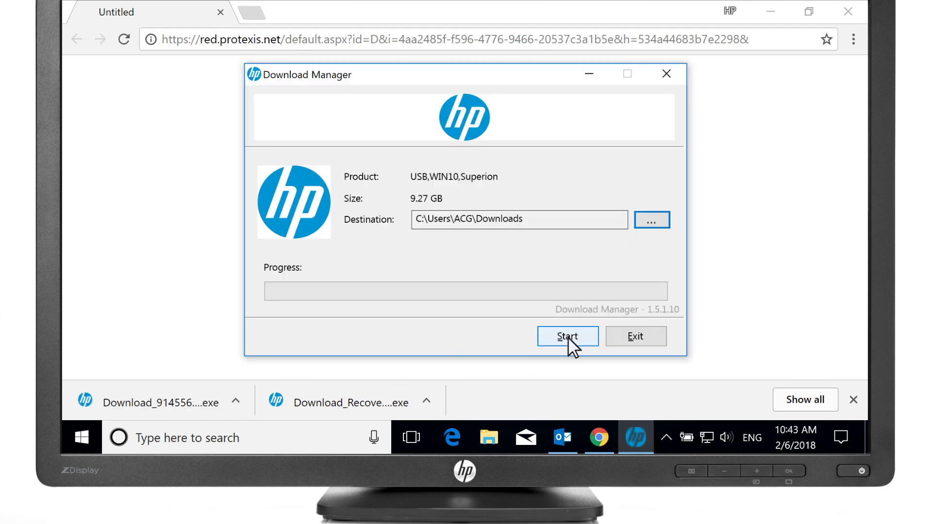
left_click(567, 338)
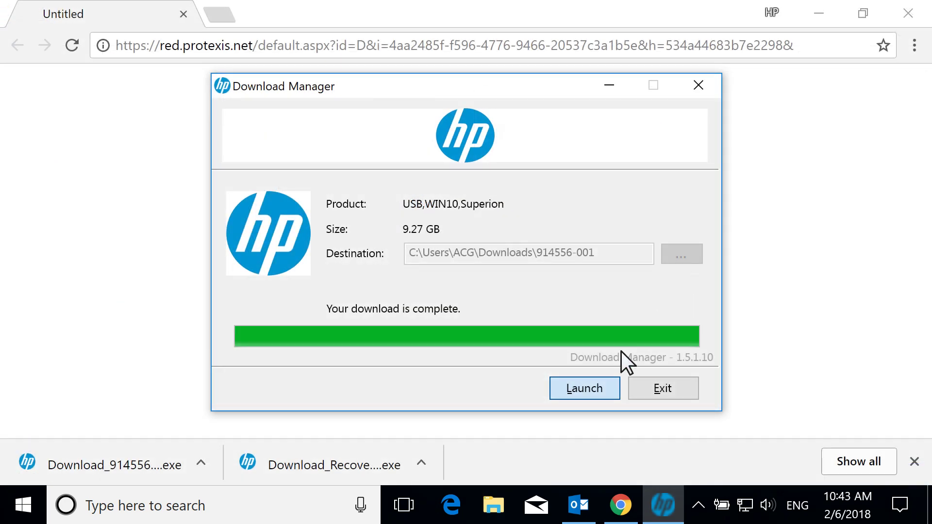
Step: Launch the recovery media tool and run HpRecovery.exe from the 914556-001 folder in Downloads
left_click(584, 390)
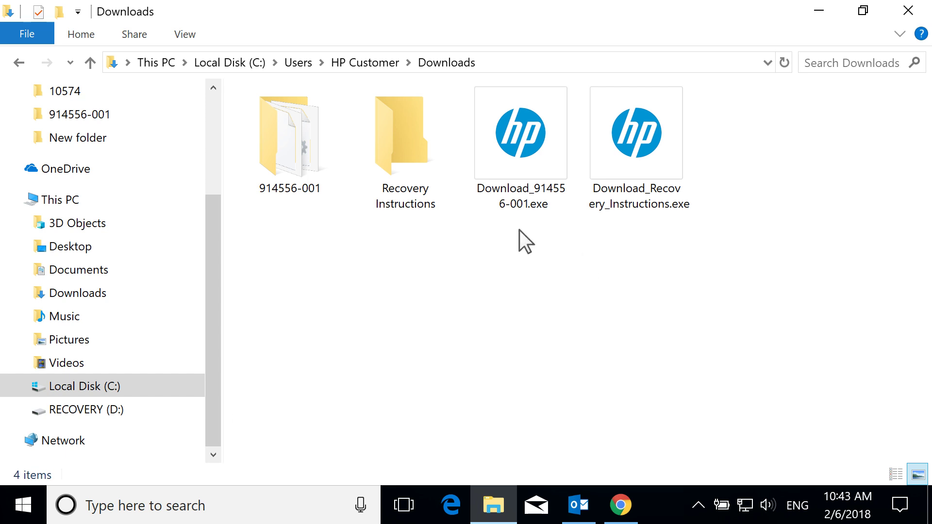
double_click(301, 153)
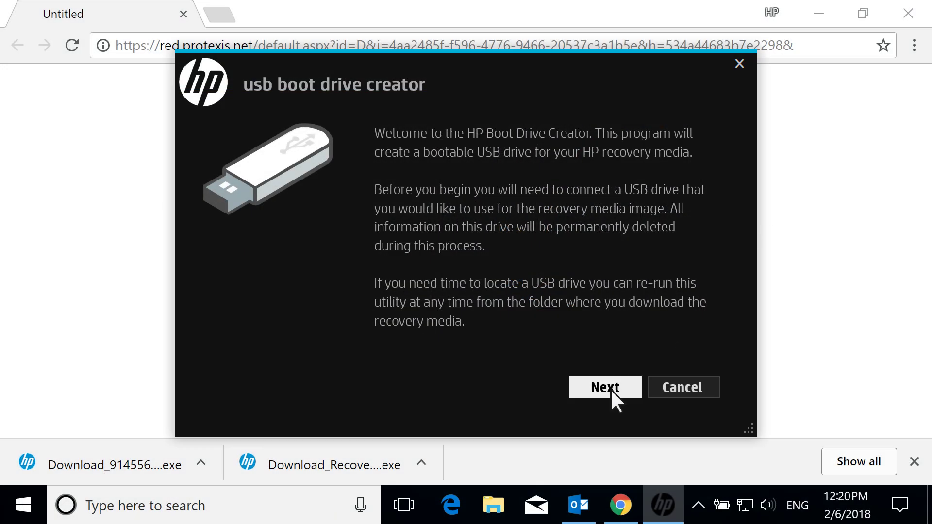
Step: Move past the welcome page and select the 32 GB Mass Storage Device USB Device as the target
left_click(610, 388)
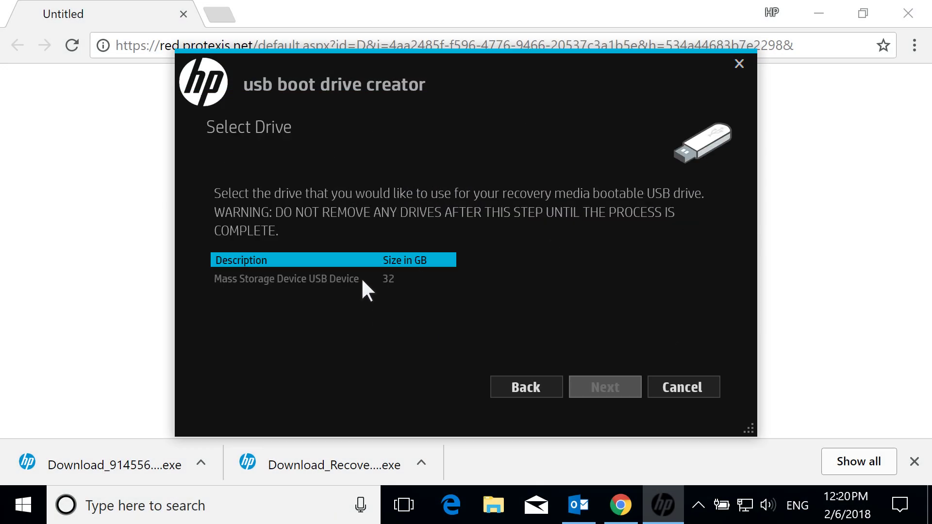
left_click(361, 278)
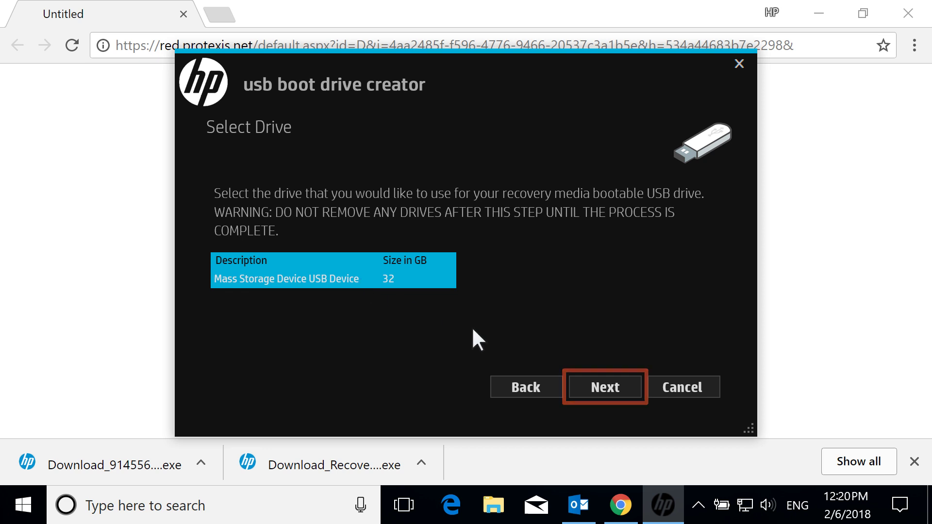
Step: Confirm the 'I understand' data-erase warning and write the recovery files to the USB drive
left_click(610, 388)
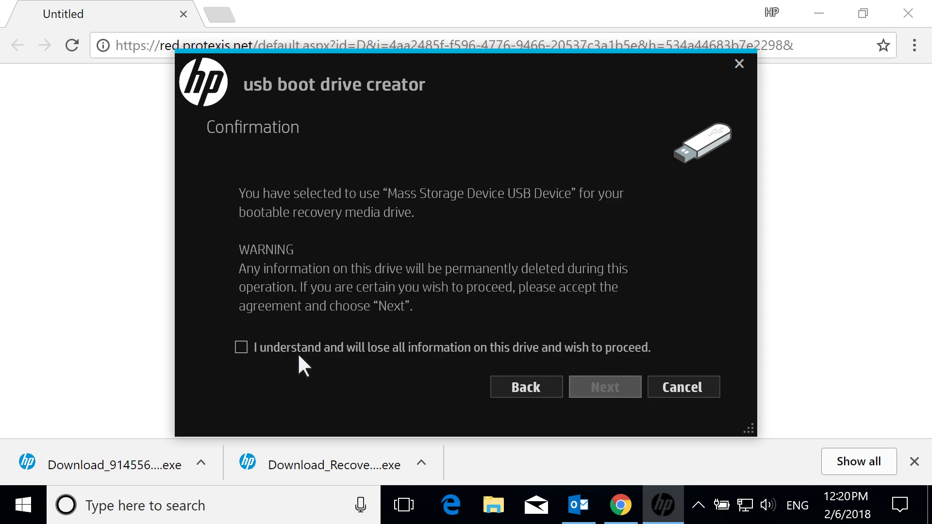
left_click(241, 347)
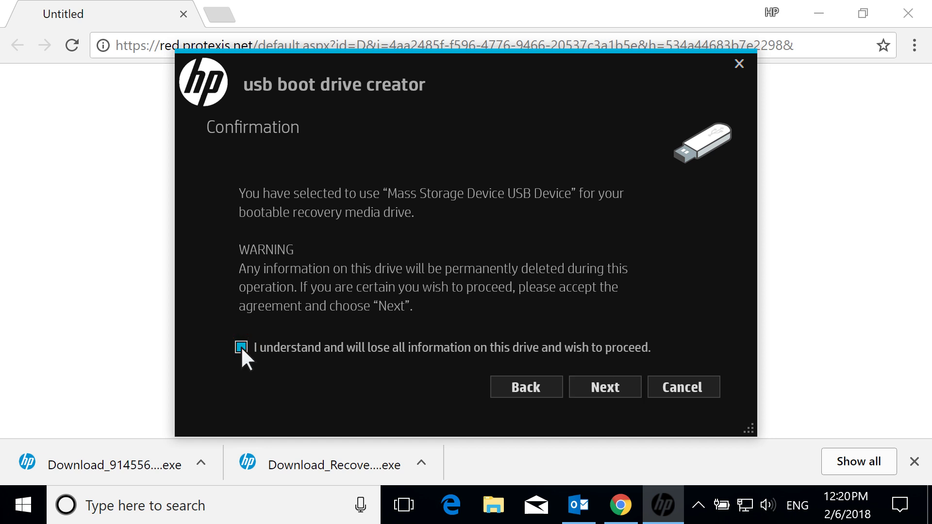
left_click(609, 388)
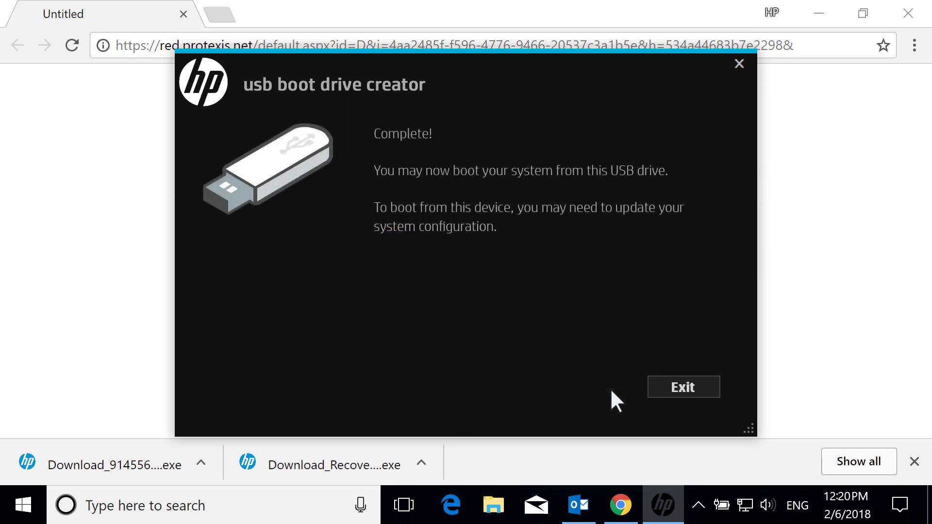
Step: Exit the boot drive creator and safely eject the Mass Storage Device from the system tray
left_click(686, 386)
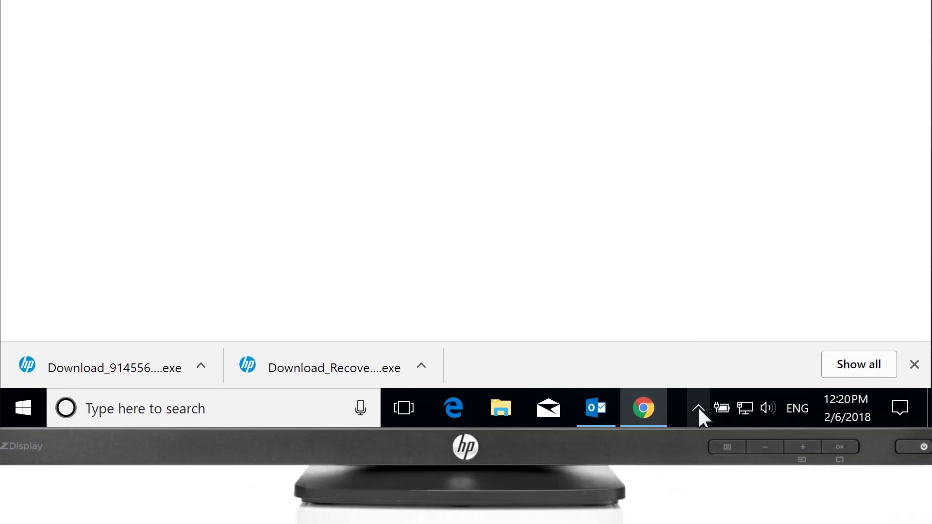
left_click(697, 406)
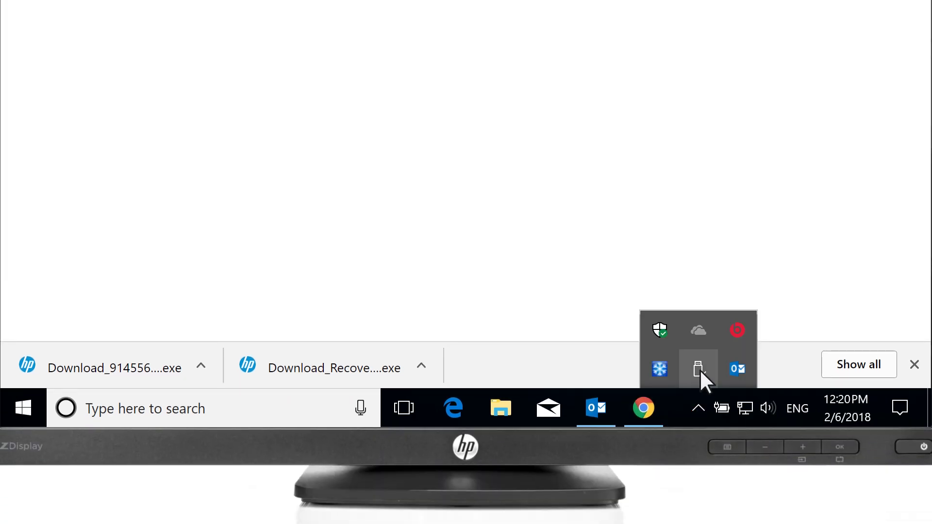
left_click(700, 370)
left_click(812, 348)
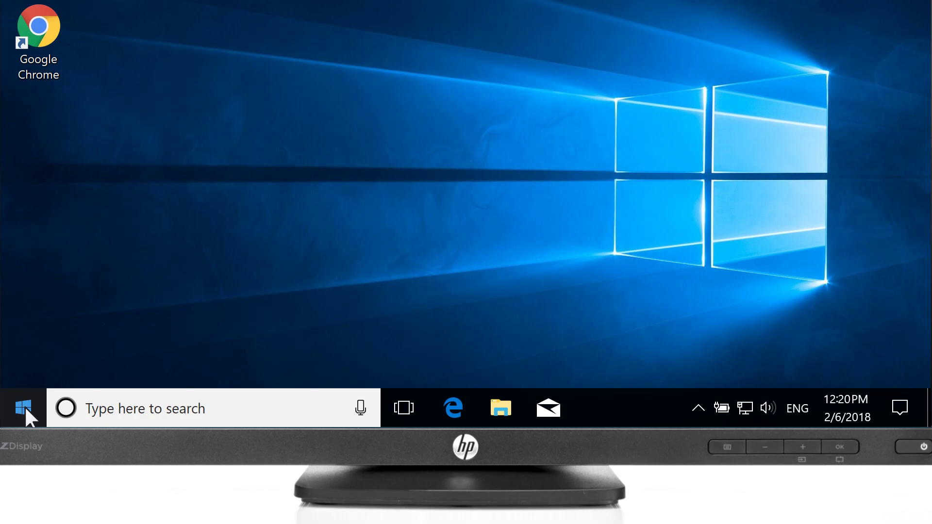
Step: Show the Start menu's power options for Sleep, Shut down and Restart
left_click(24, 405)
left_click(24, 365)
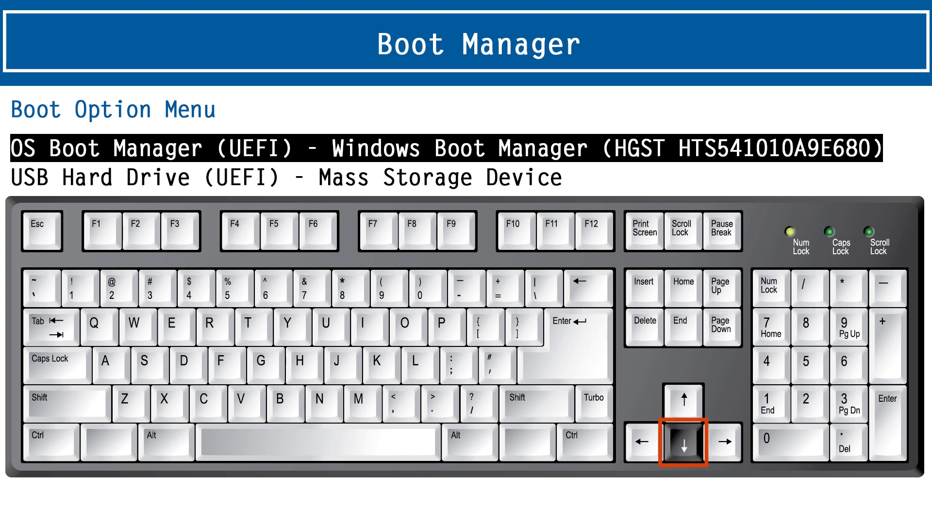
Step: Boot from USB Hard Drive (UEFI) – Mass Storage Device in the Boot Option Menu
key("Down")
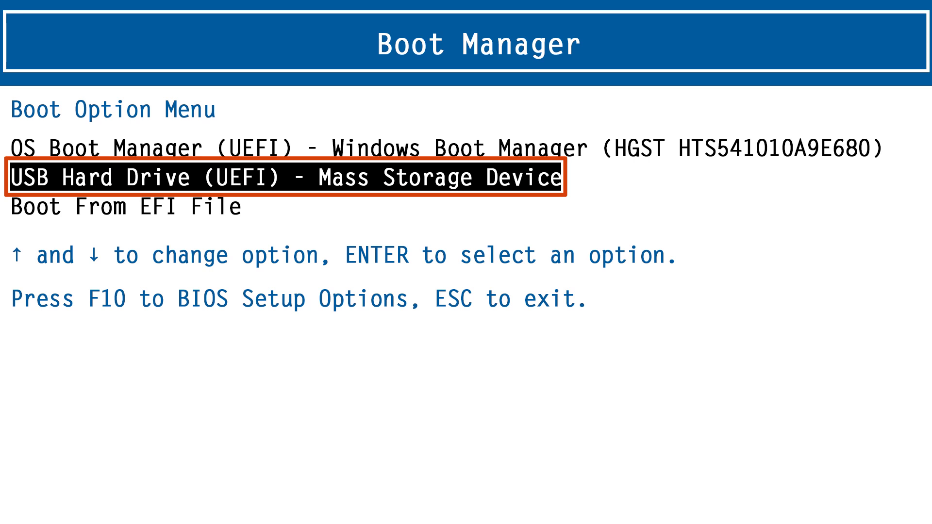
key("Return")
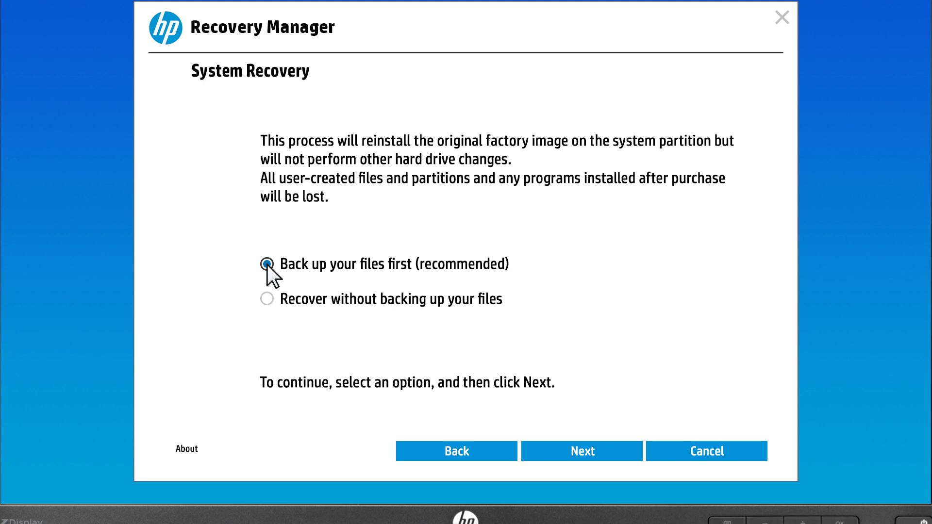
Step: Back up files first using Auto Selection of pictures, music, videos and documents
left_click(588, 454)
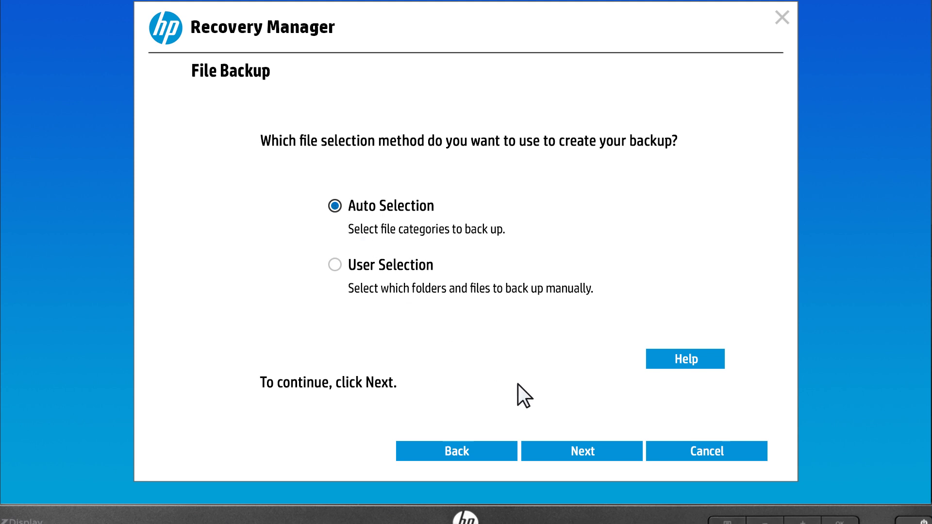
left_click(588, 453)
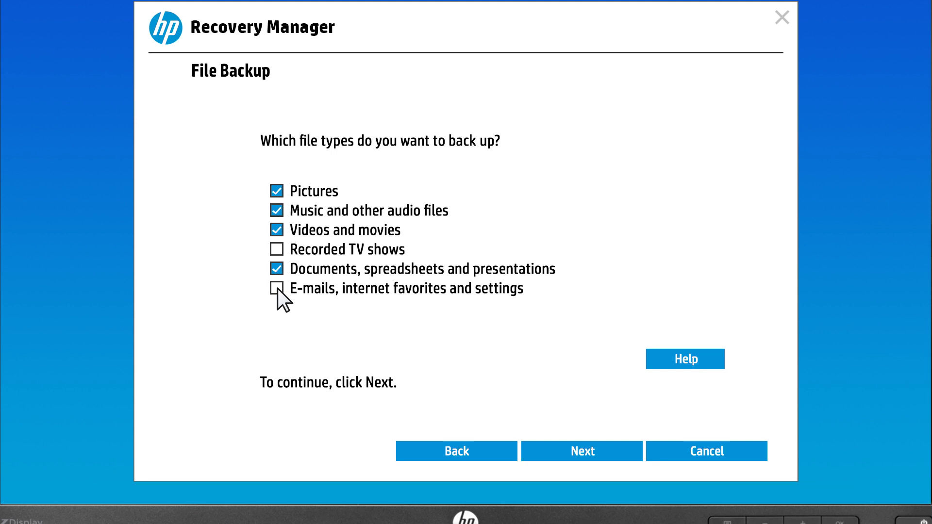
left_click(585, 451)
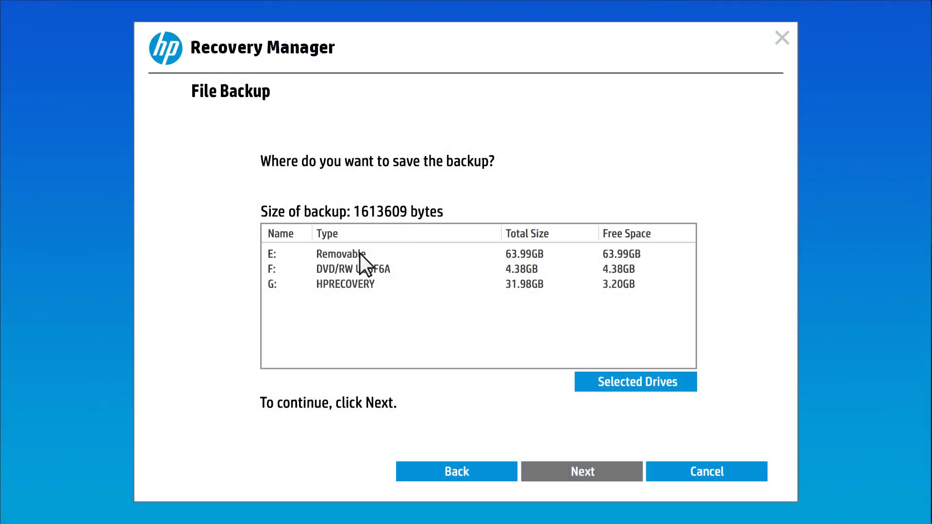
Step: Copy the file backup to the removable E: drive and continue once it succeeds
left_click(360, 254)
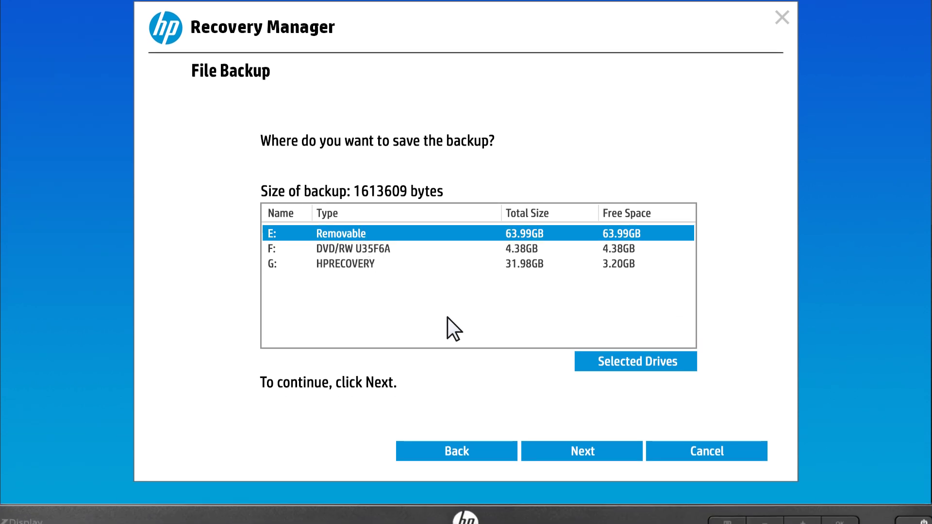
left_click(587, 451)
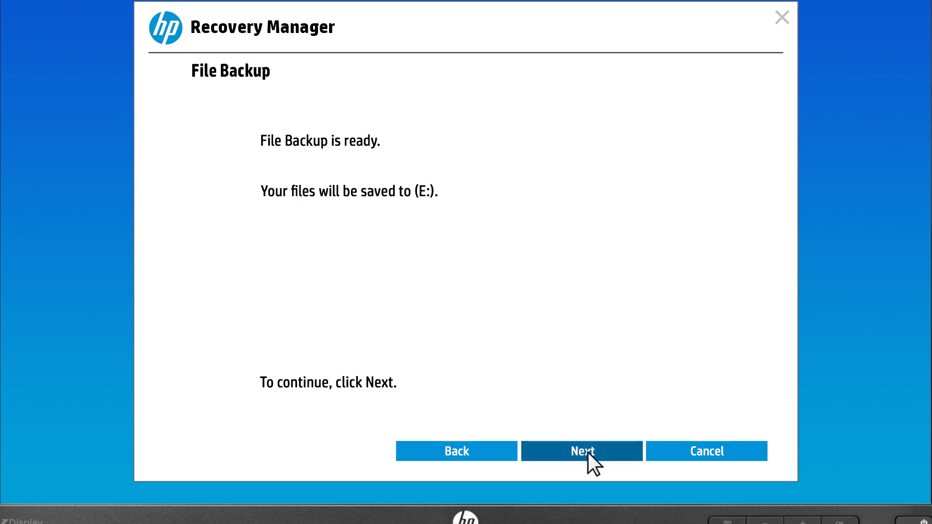
left_click(587, 452)
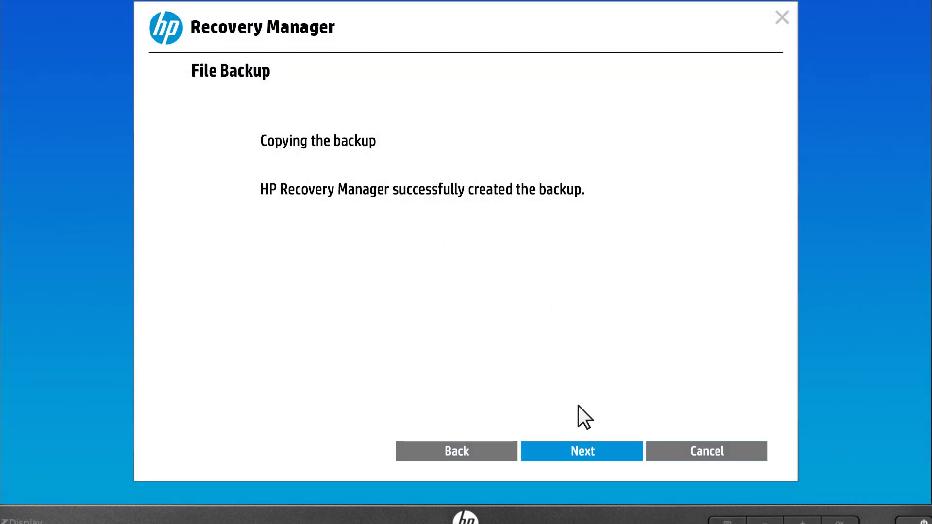
left_click(587, 452)
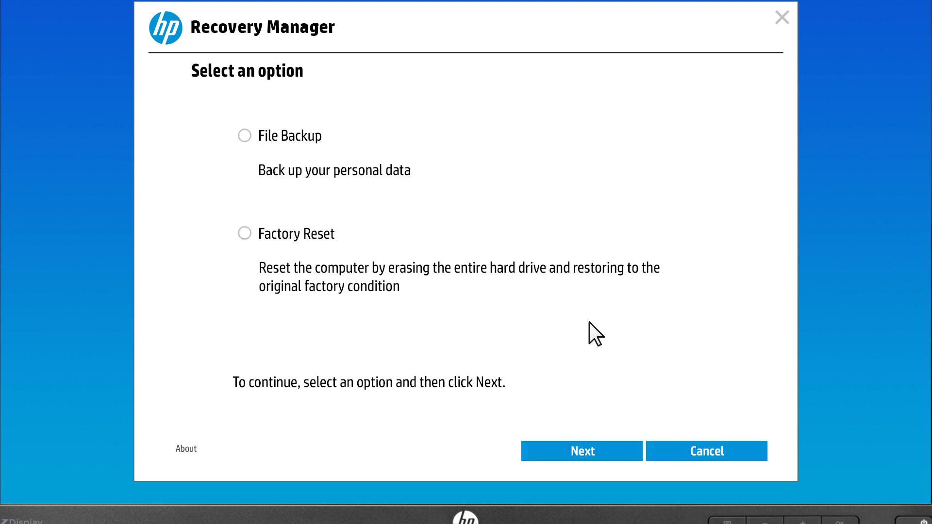
Step: Choose Factory Reset and select 'Recover without backing up your files'
left_click(245, 233)
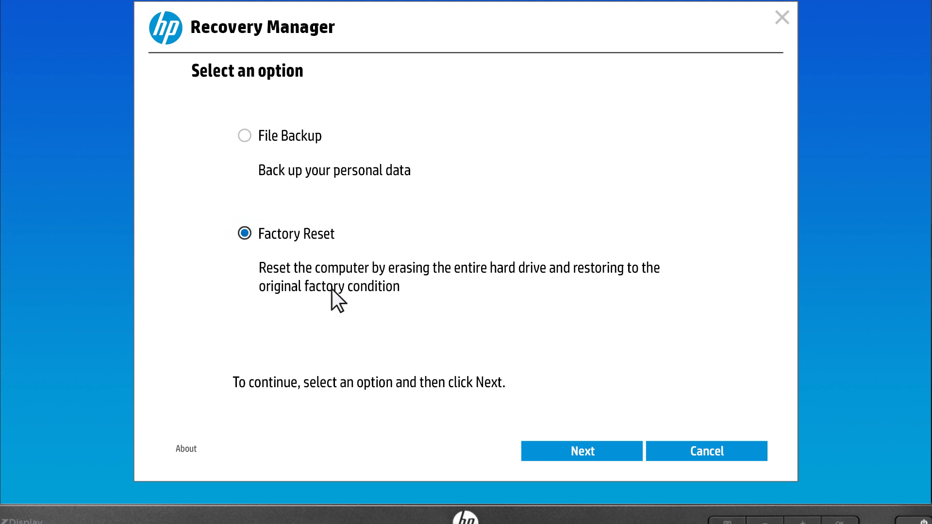
left_click(587, 452)
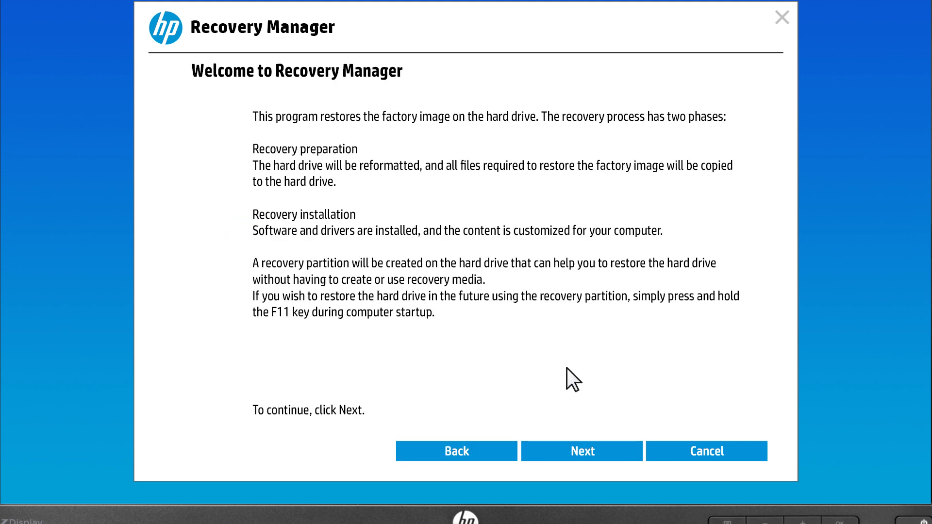
left_click(587, 453)
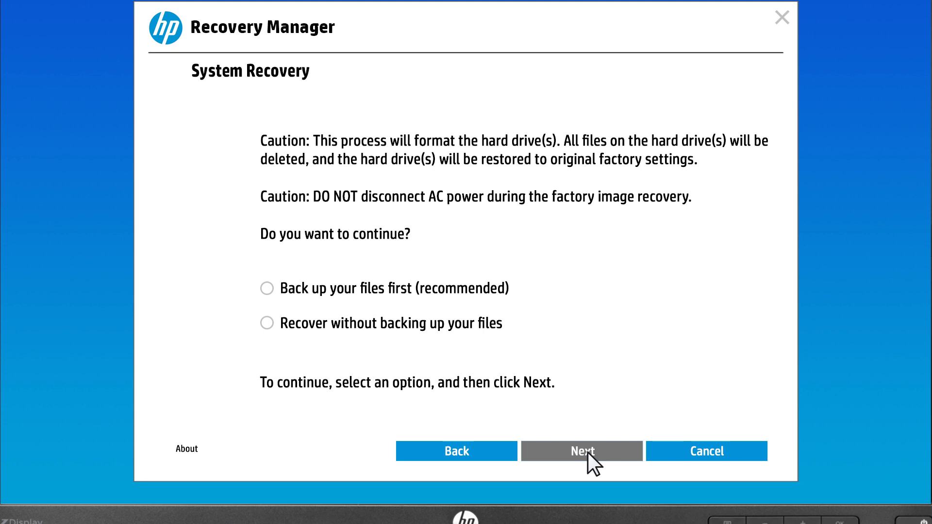
left_click(267, 323)
Step: Accept losing user files, skip the supplemental recovery drive, and acknowledge the external-device caution to restart
left_click(587, 452)
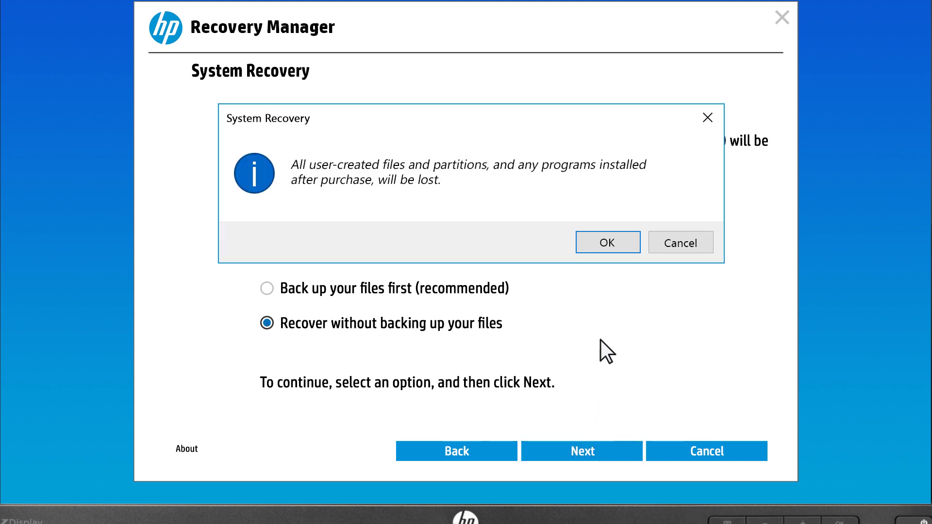
left_click(608, 242)
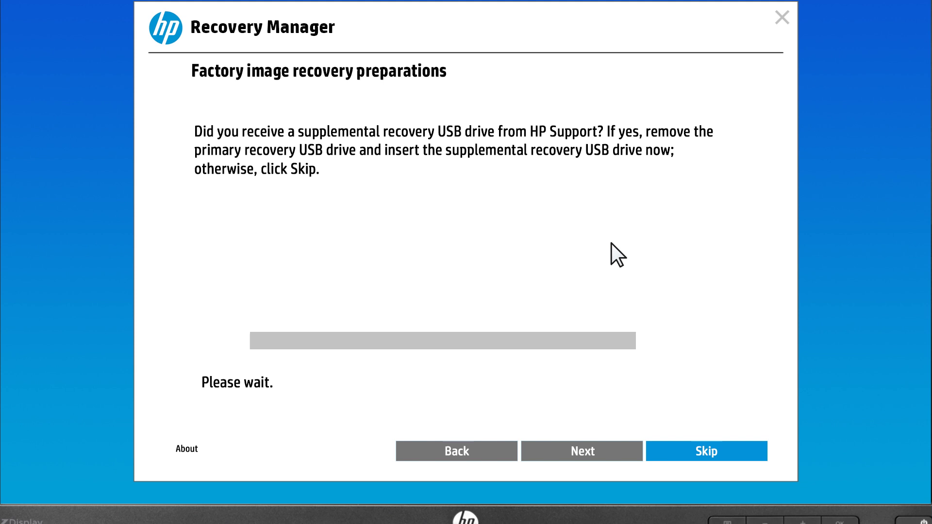
left_click(708, 451)
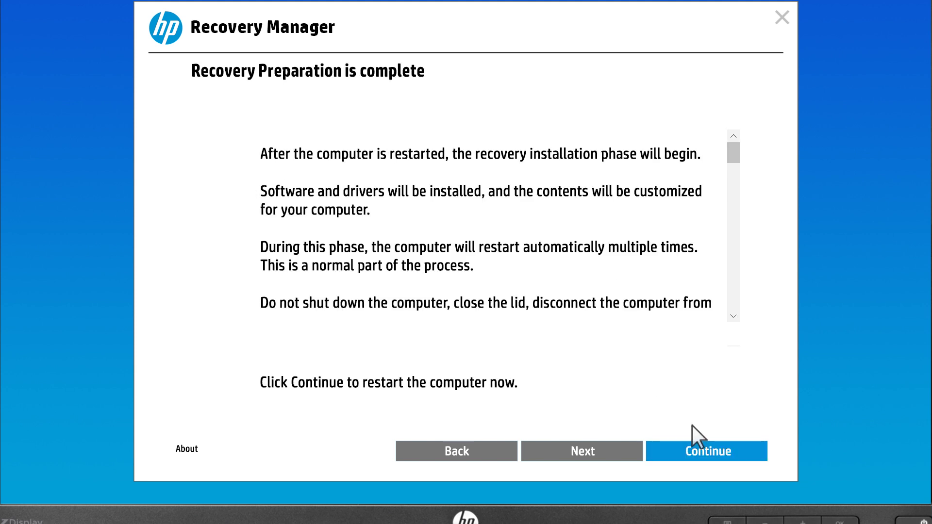
left_click(708, 452)
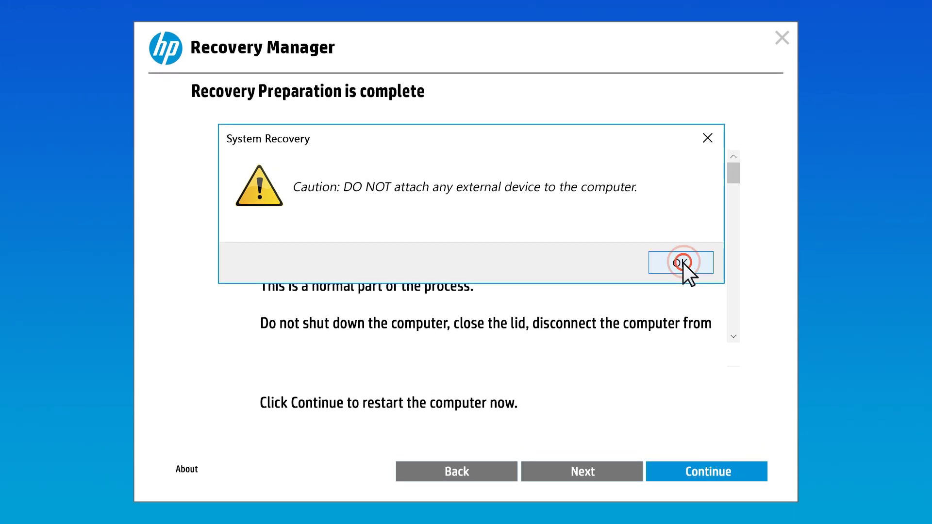
left_click(681, 263)
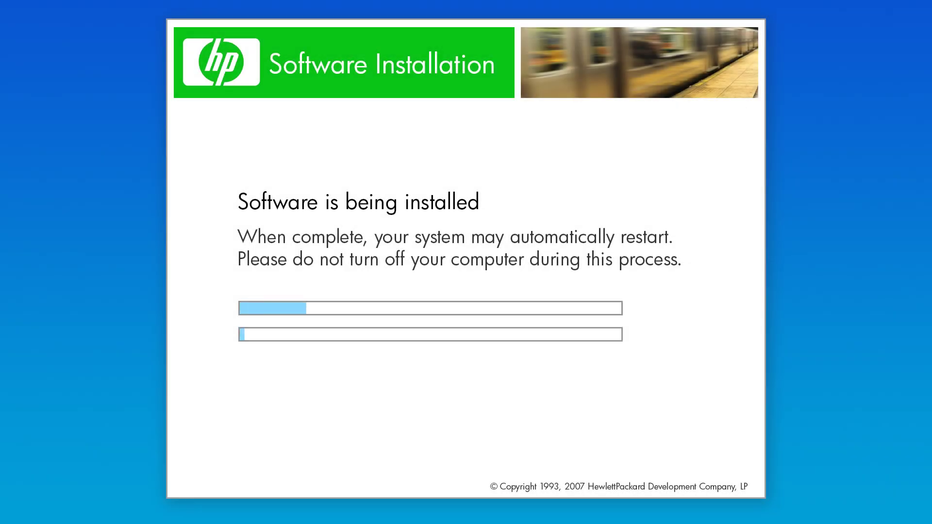